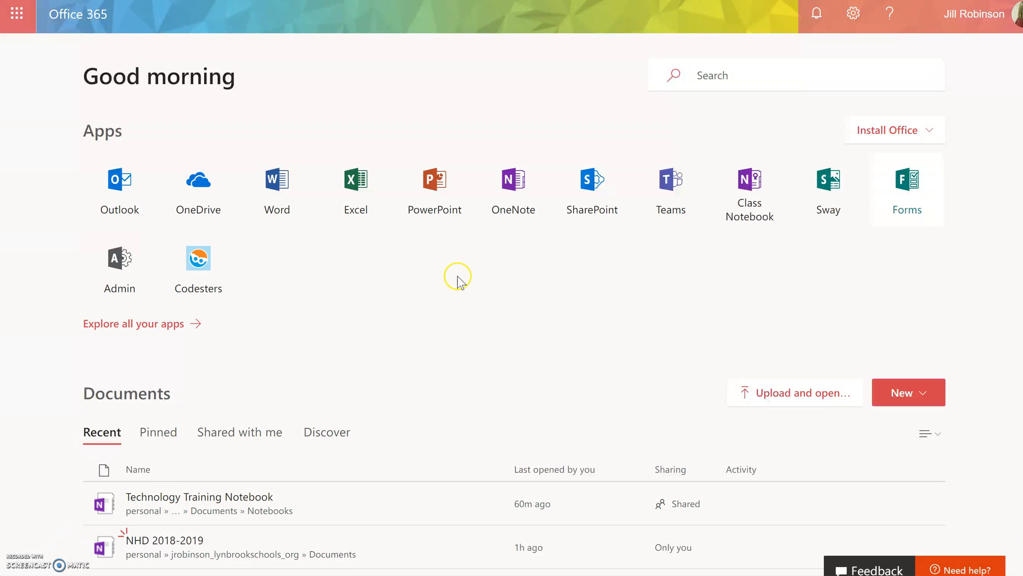
Step: Open Forms from the Office 365 home page and create a new quiz
click(908, 188)
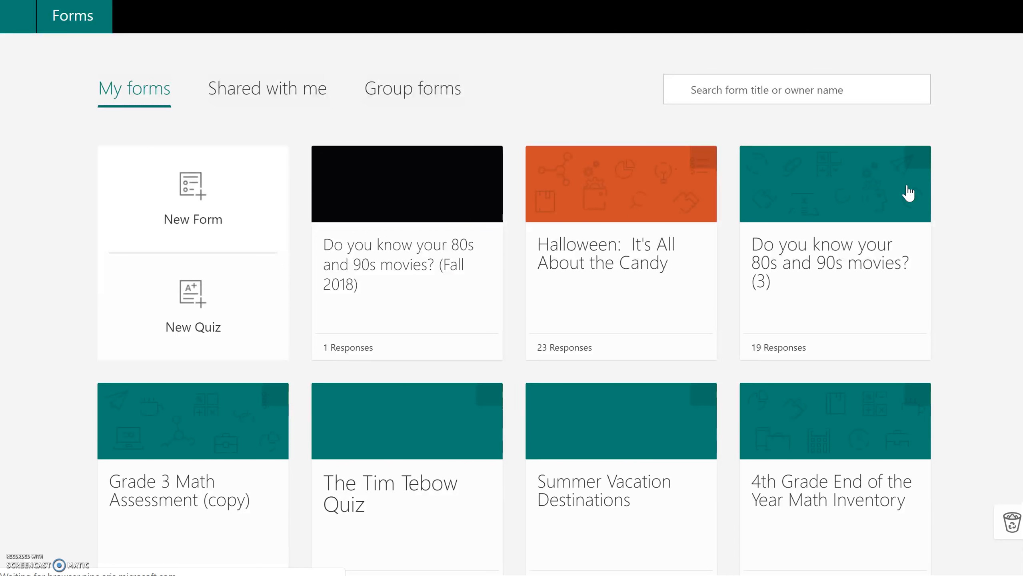
click(556, 202)
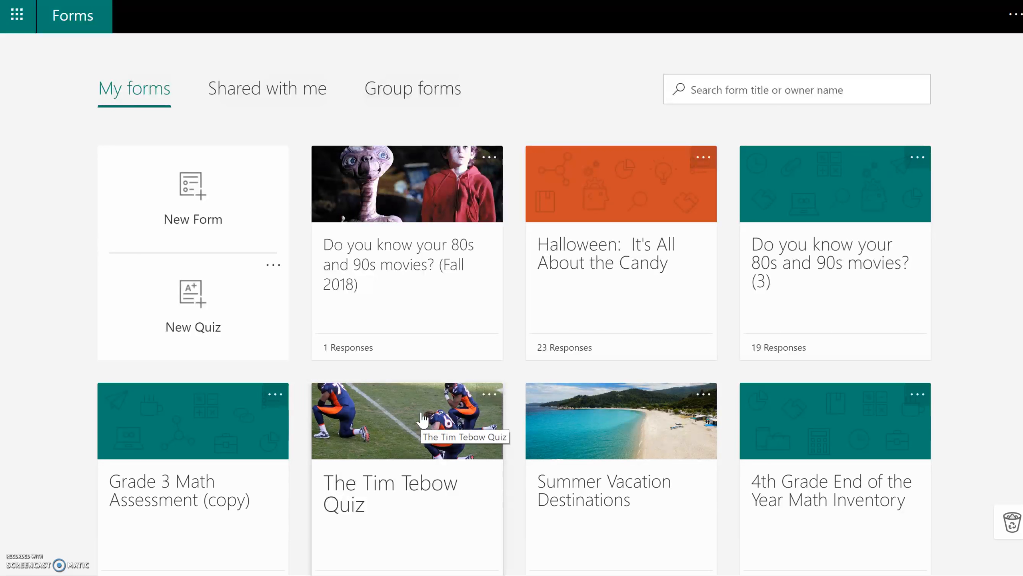
click(438, 266)
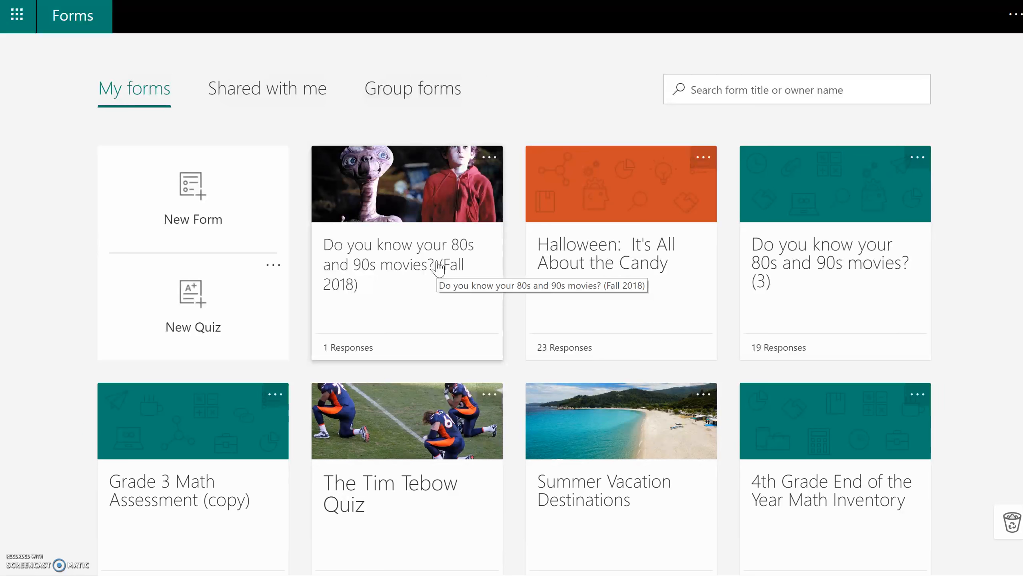
click(190, 316)
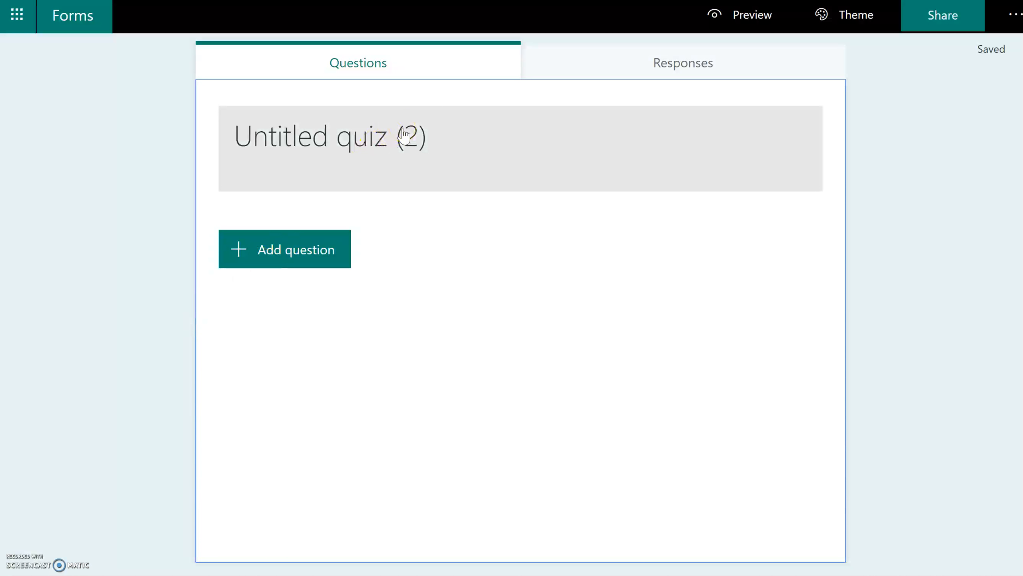
Step: Title the quiz "Social Studies Quiz" and leave its description blank
right_click(404, 130)
click(404, 129)
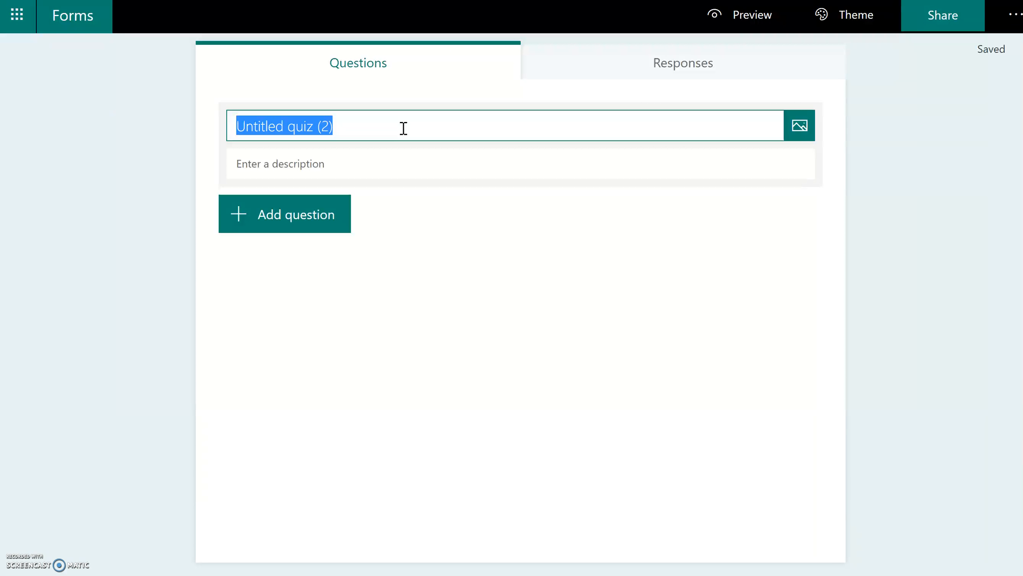
text(Social St)
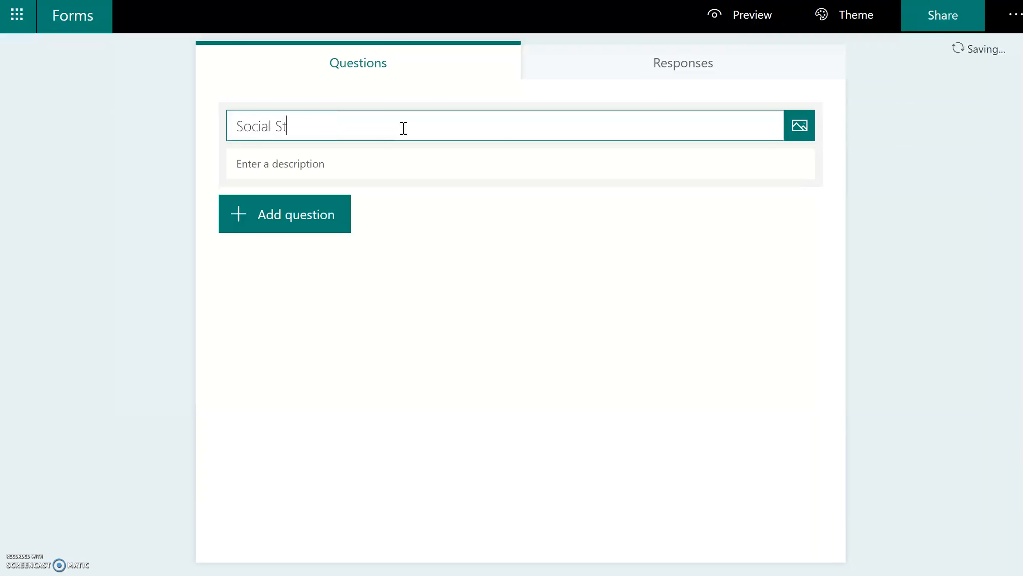
text(udies Quiz)
click(368, 165)
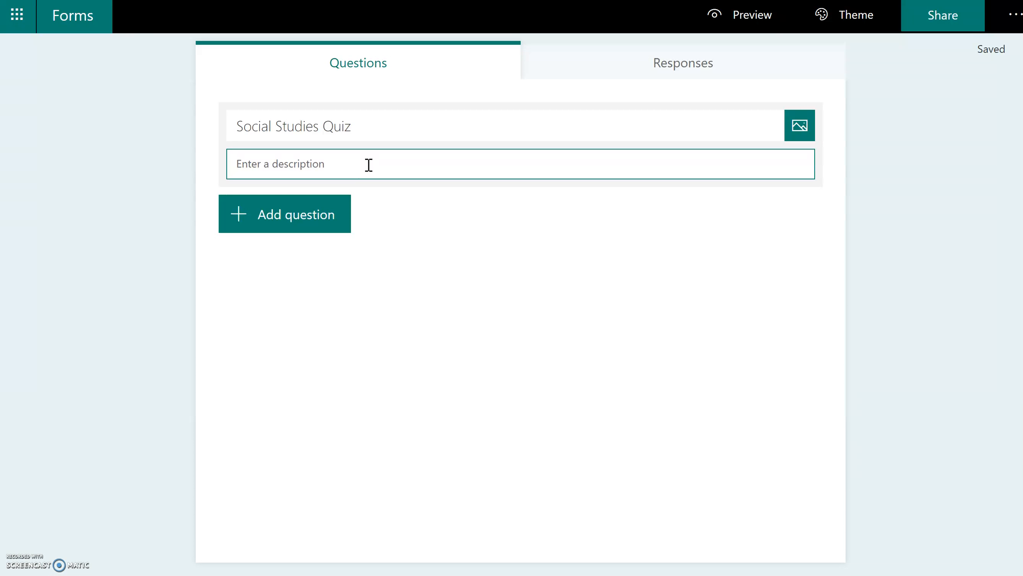
Step: Add a Choice question with four answer options and make it required
click(269, 222)
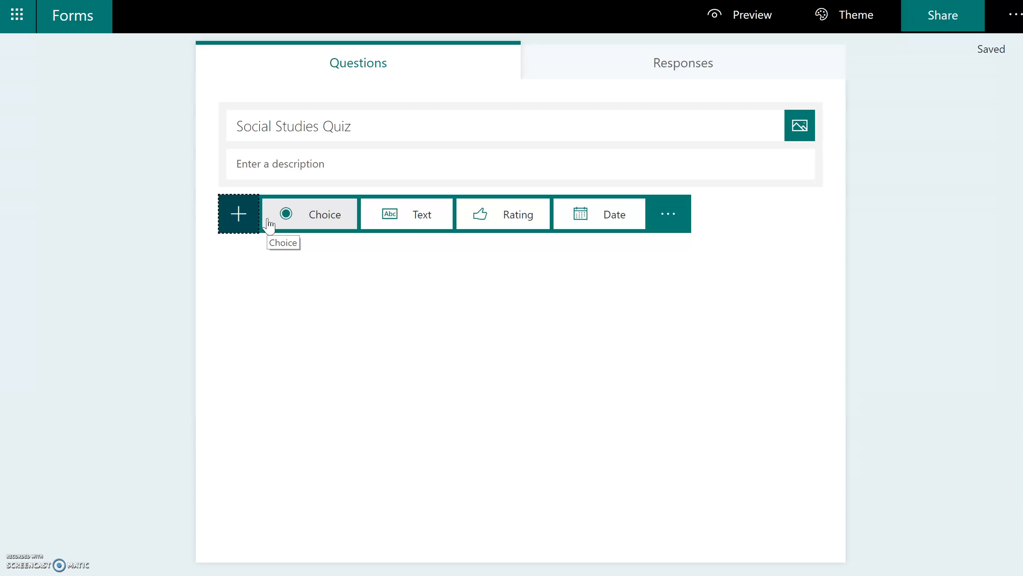
click(299, 213)
click(407, 216)
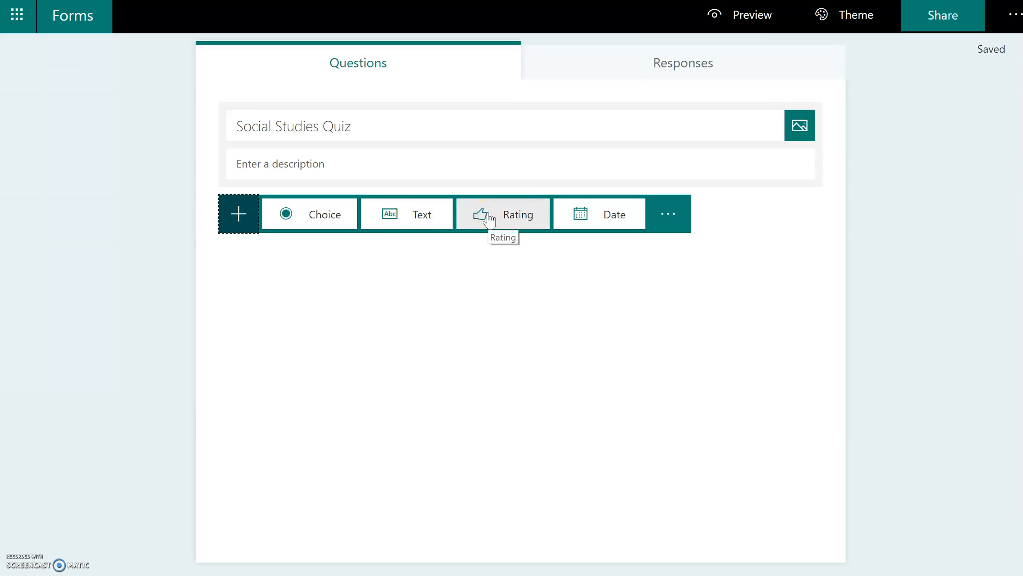
click(669, 215)
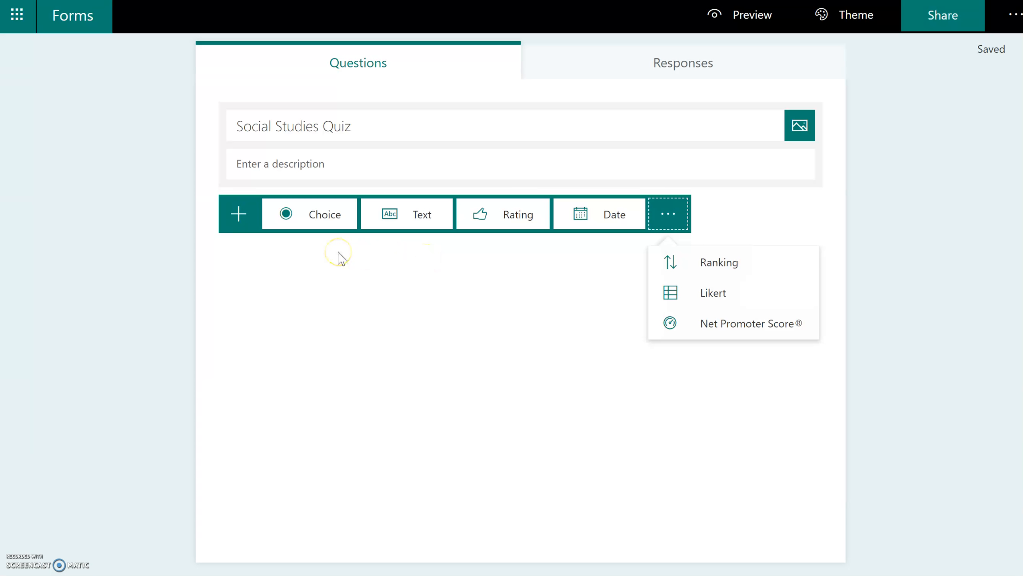
click(326, 221)
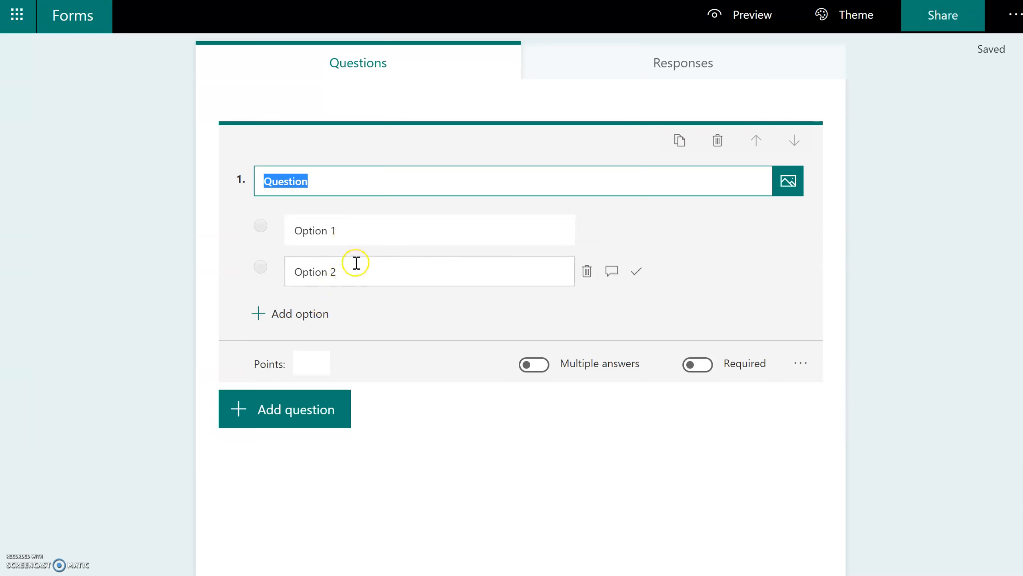
click(304, 309)
click(300, 354)
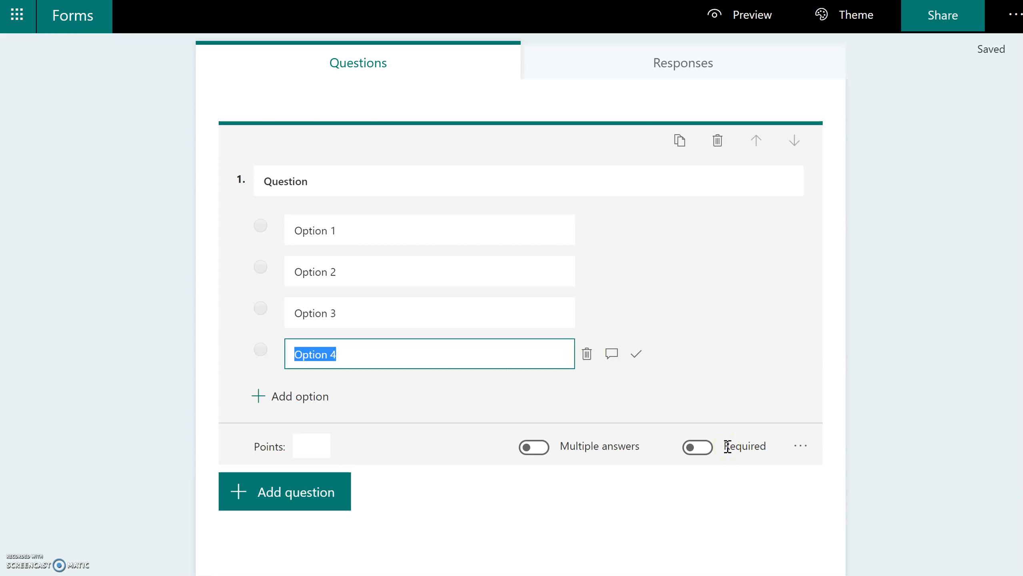
click(698, 448)
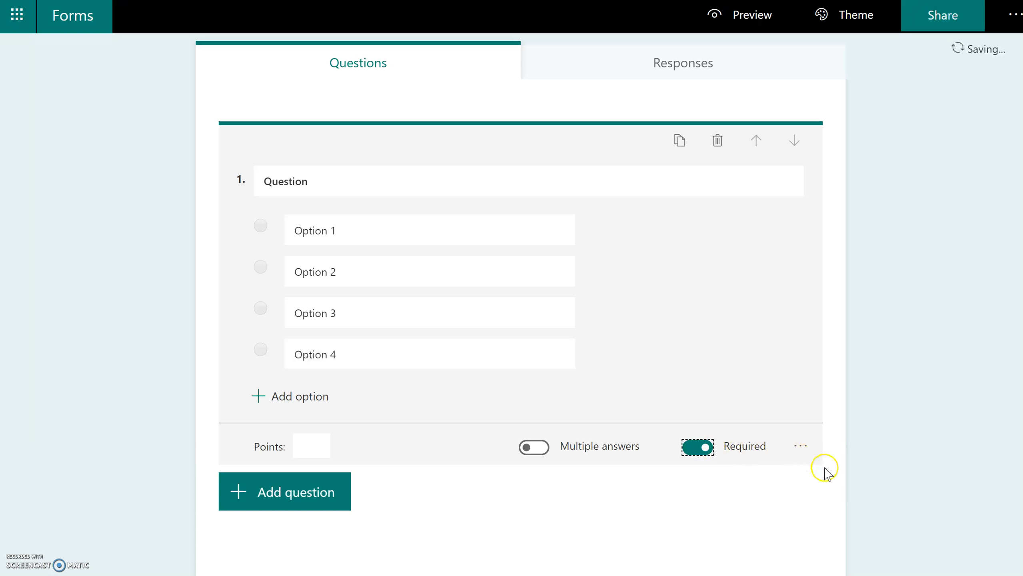
Step: Try the Math format on question 1 and view the symbols available for its equation
click(801, 448)
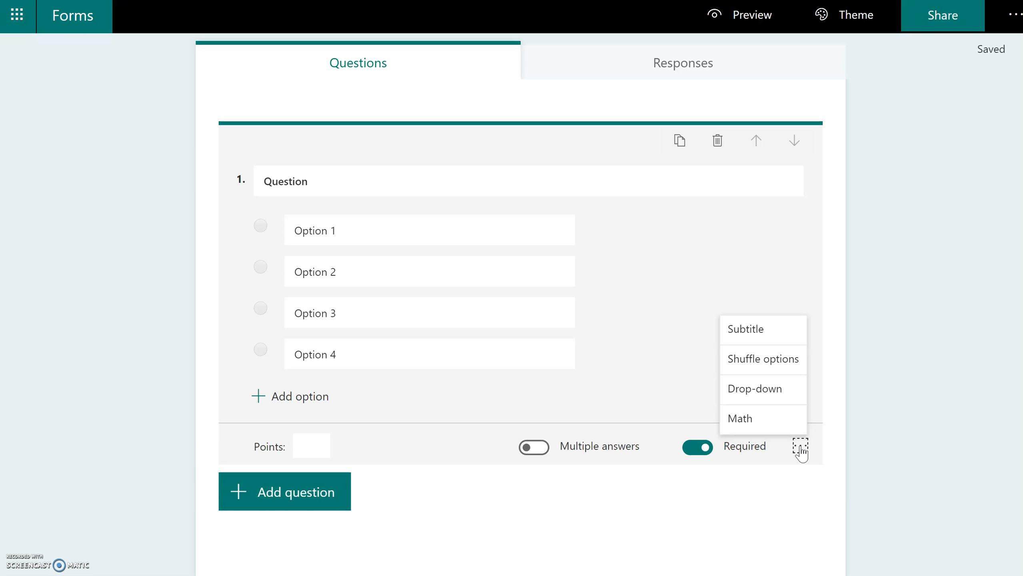
click(797, 373)
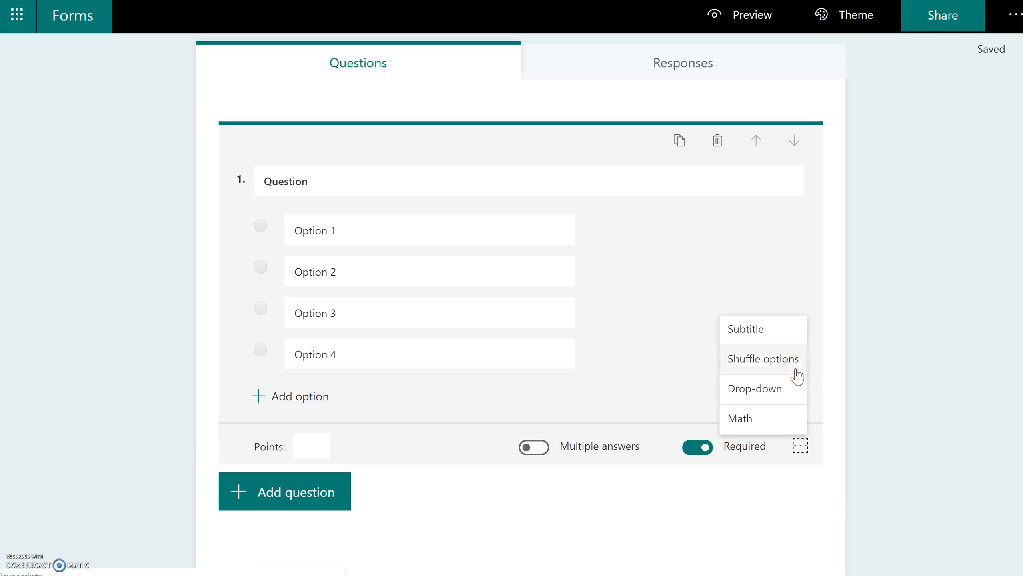
click(773, 387)
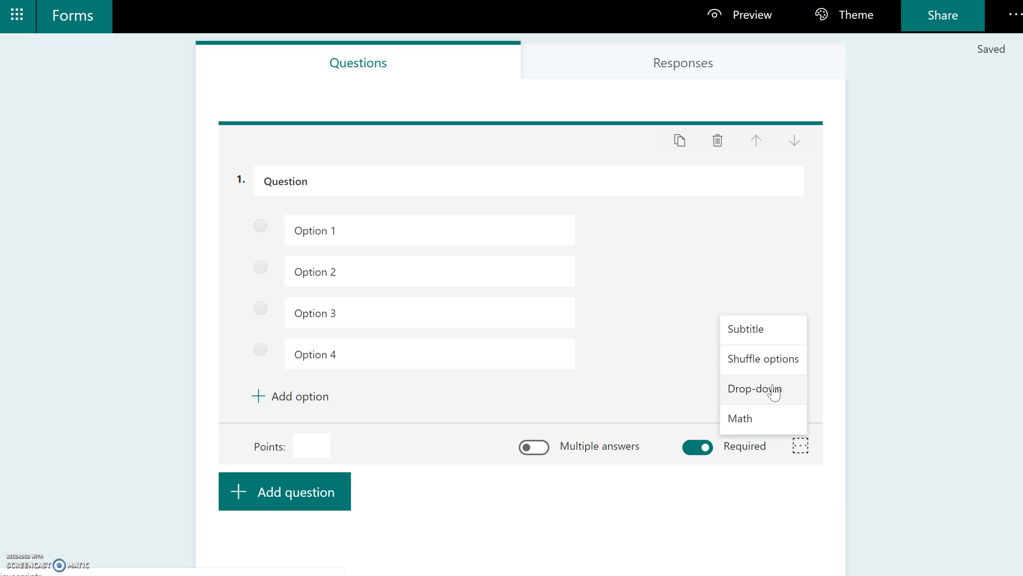
click(752, 420)
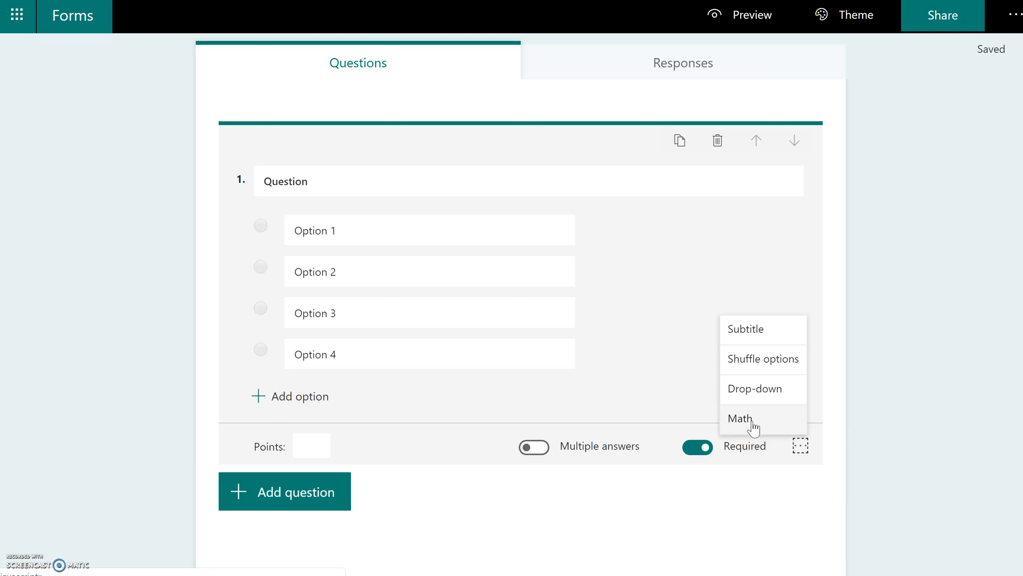
click(739, 418)
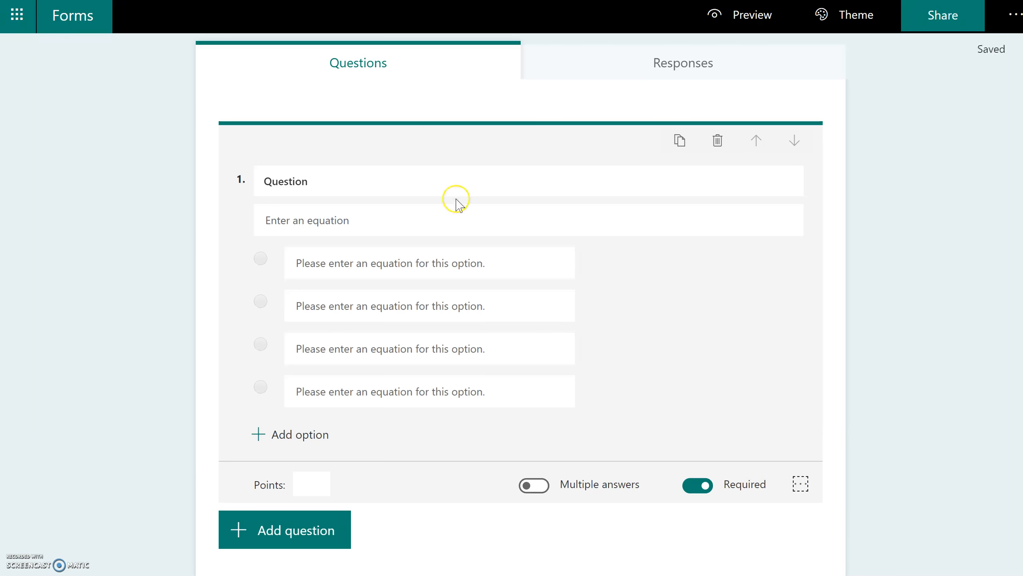
click(418, 217)
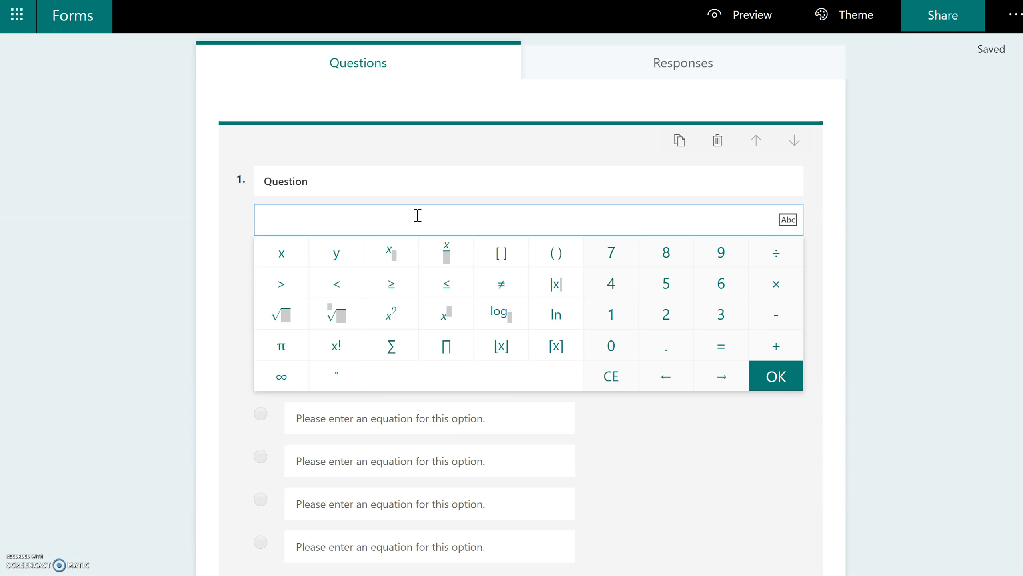
click(989, 470)
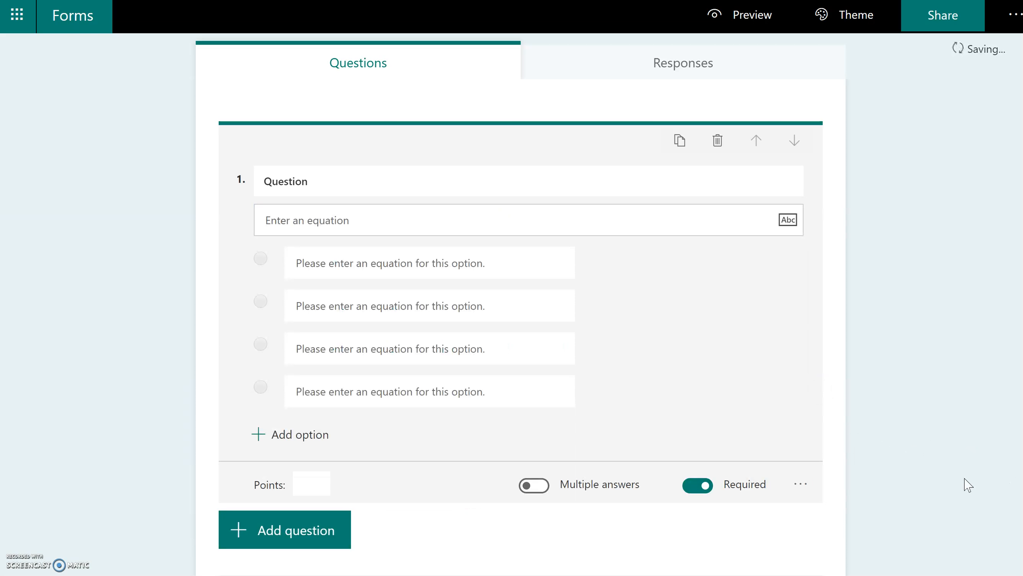
Step: Switch question 1 to Subtitle and enter "How many US colonies were there originally?" with the options 12, 13, 14 and 15
click(800, 484)
click(755, 463)
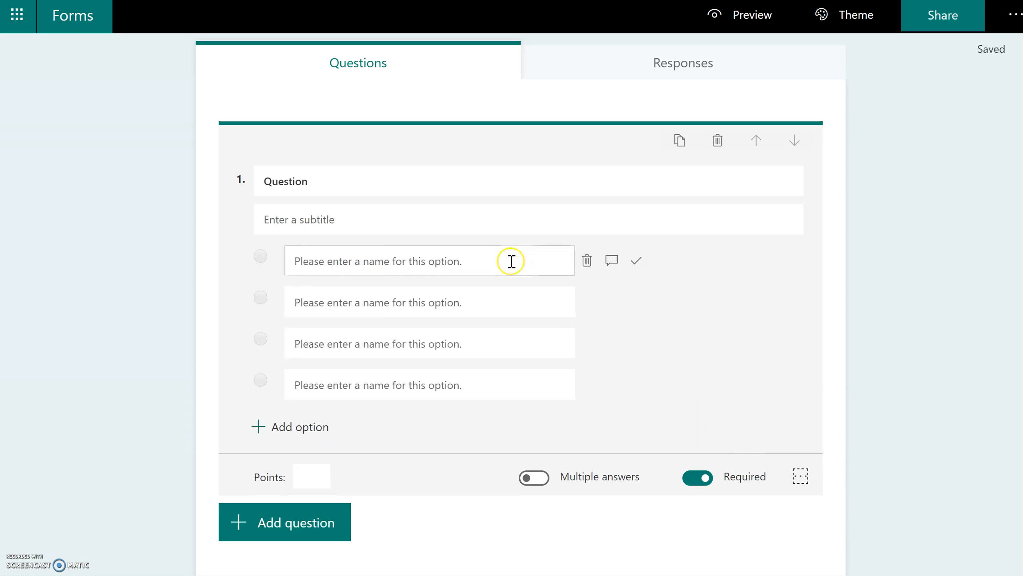
click(437, 186)
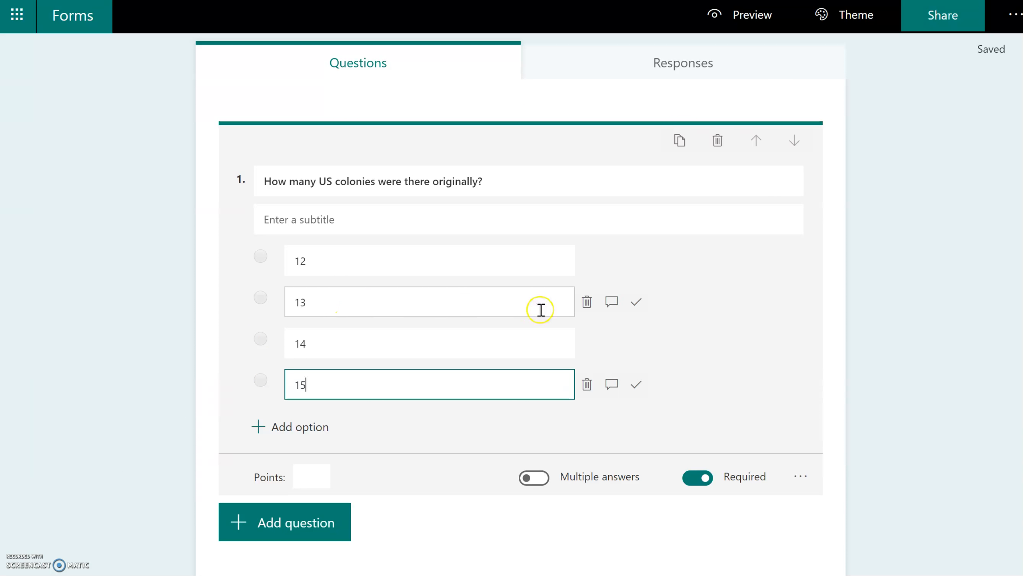
Step: Mark 13 as the correct answer to question 1 and set its points to 3
click(635, 303)
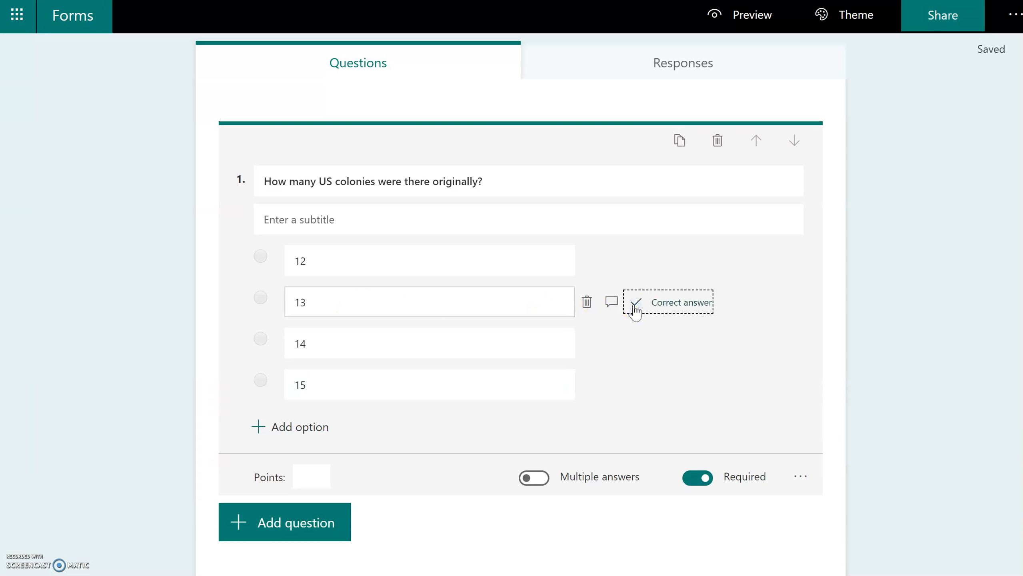
click(319, 479)
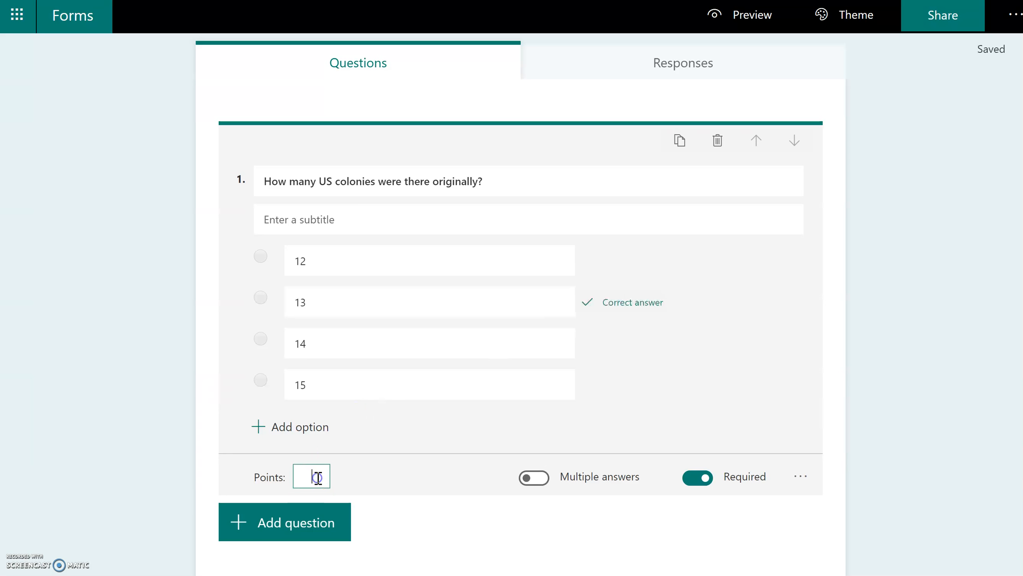
text(3)
Step: Add a Text question after the colonies question and review both questions
click(324, 524)
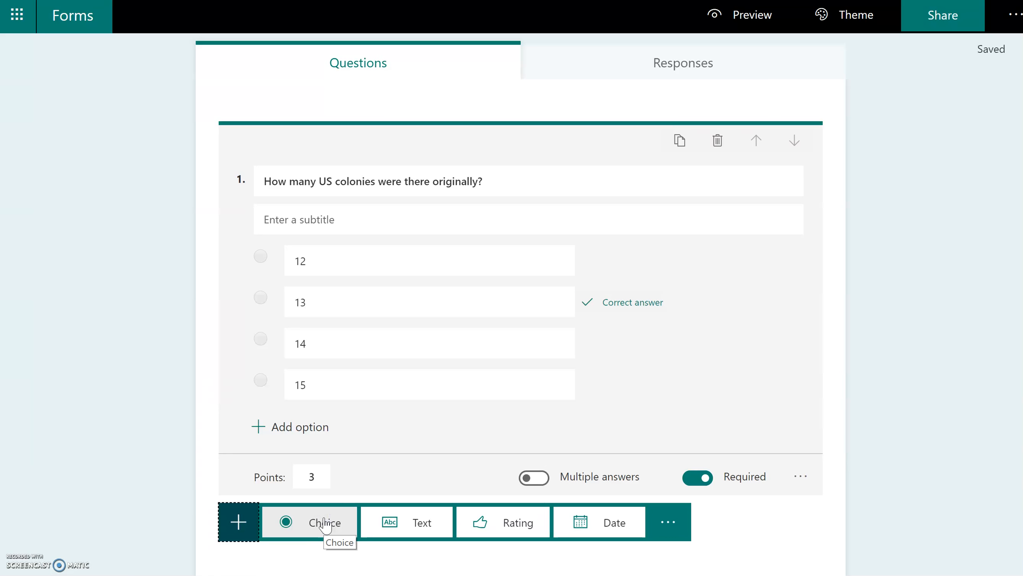
scroll(326, 525, down, 3)
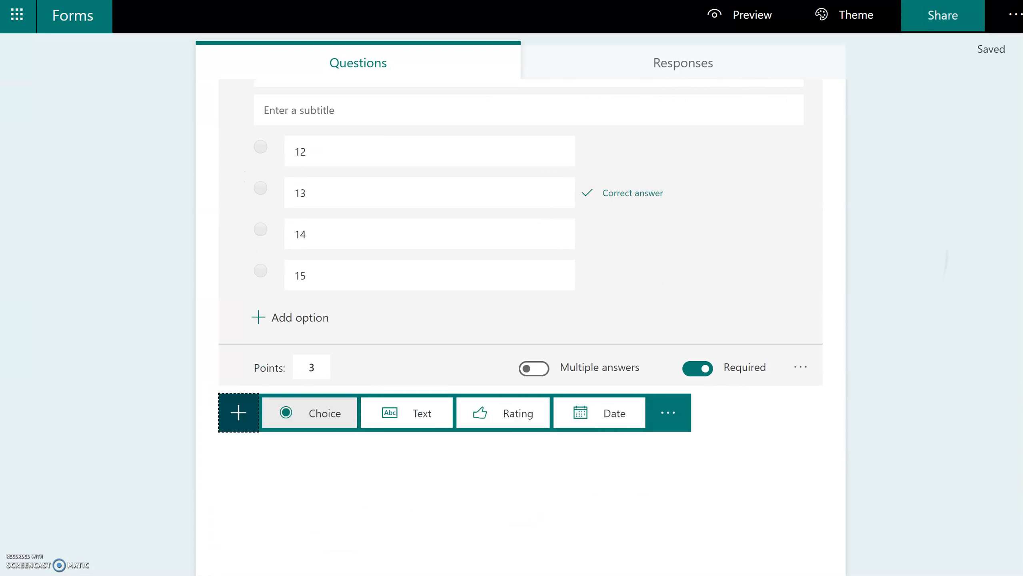
click(421, 413)
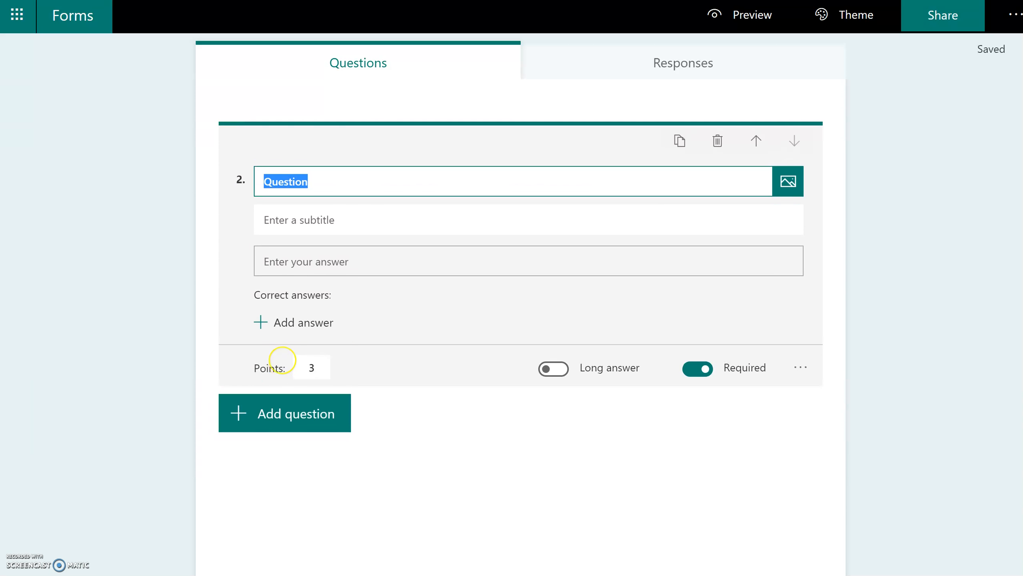
scroll(284, 360, up, 5)
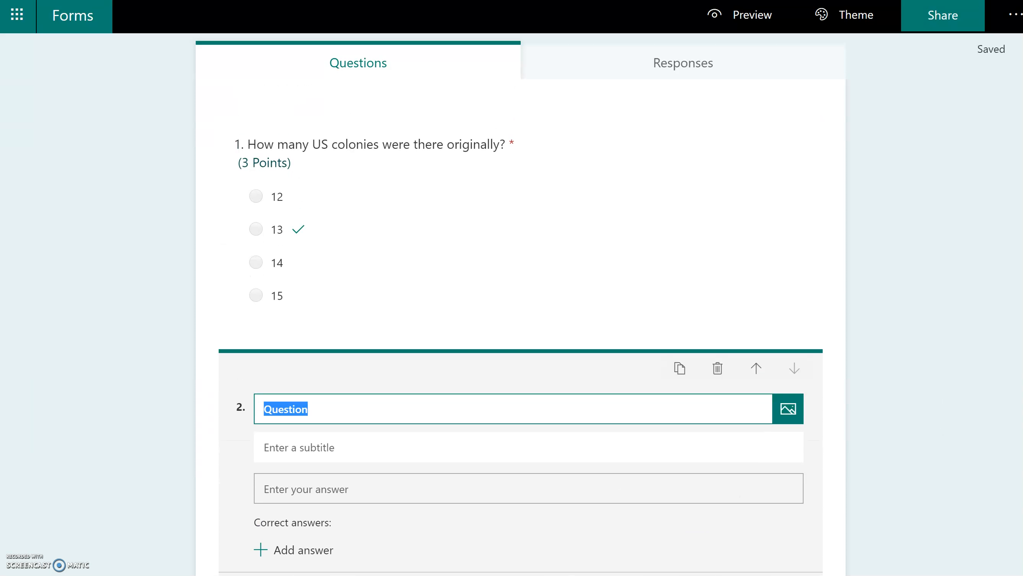
scroll(520, 271, down, 5)
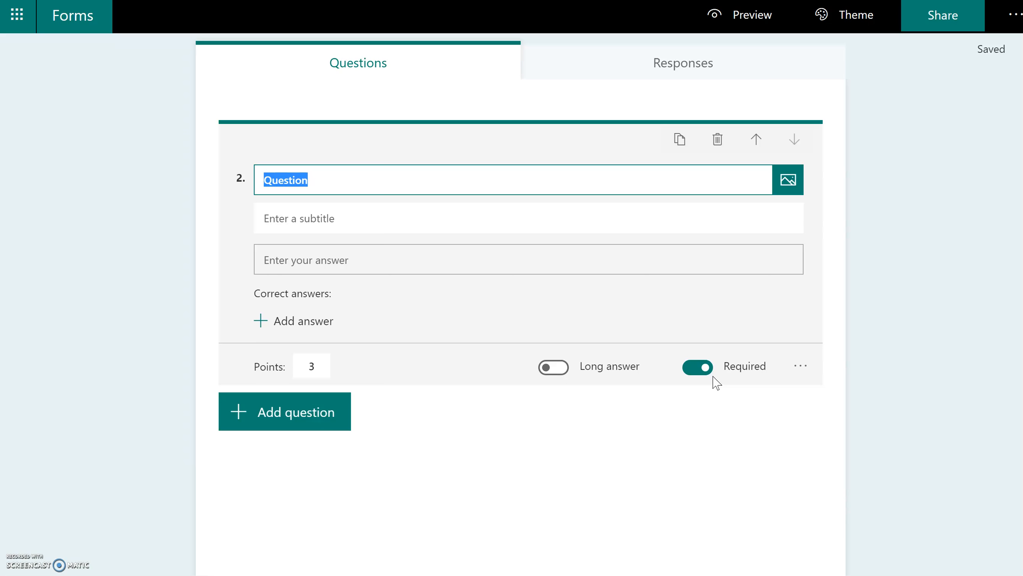
scroll(717, 383, up, 3)
scroll(716, 383, down, 3)
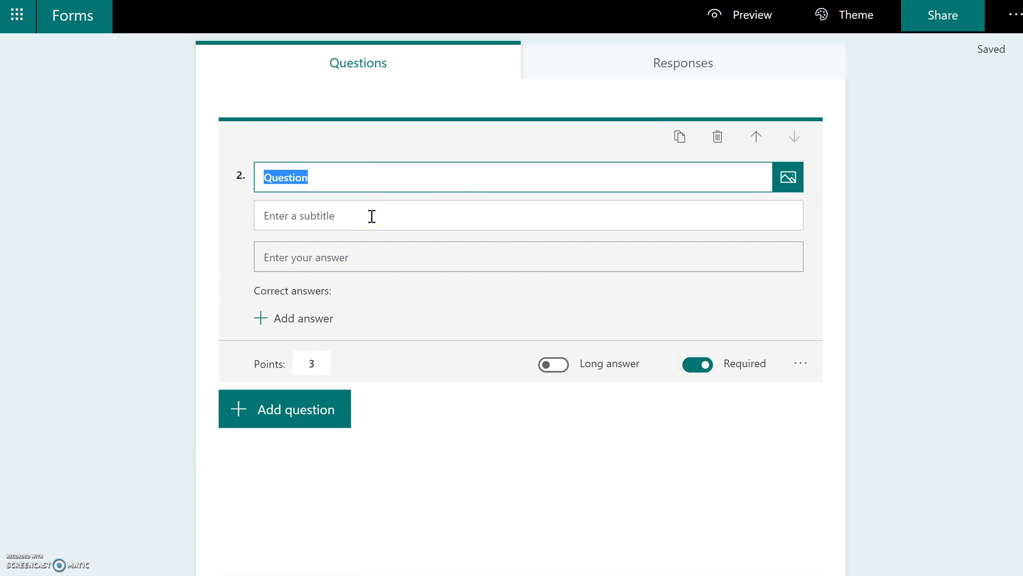
Step: Open a correct-answer entry for question 2, and turn on Long answer for that question
click(331, 256)
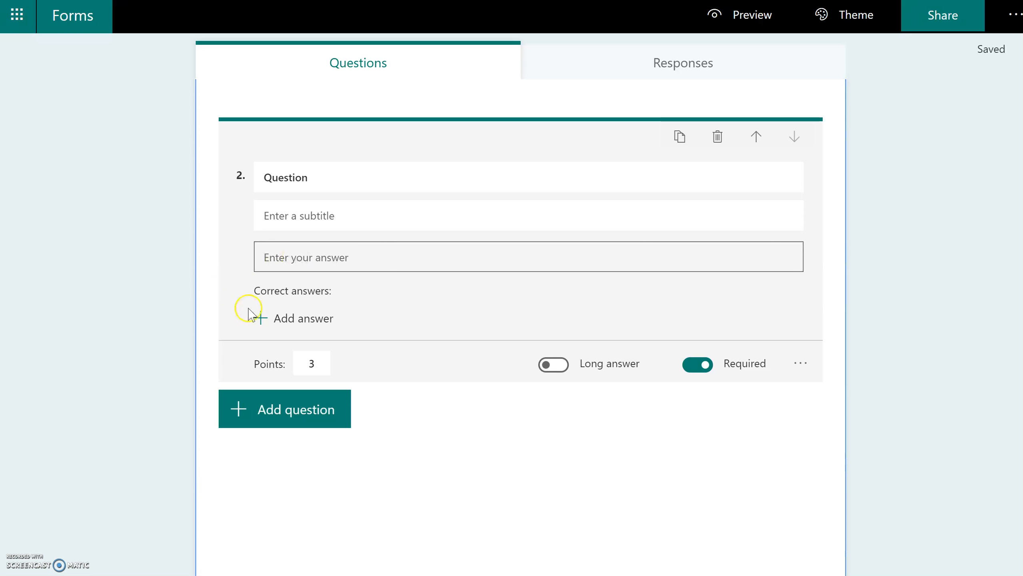
click(316, 327)
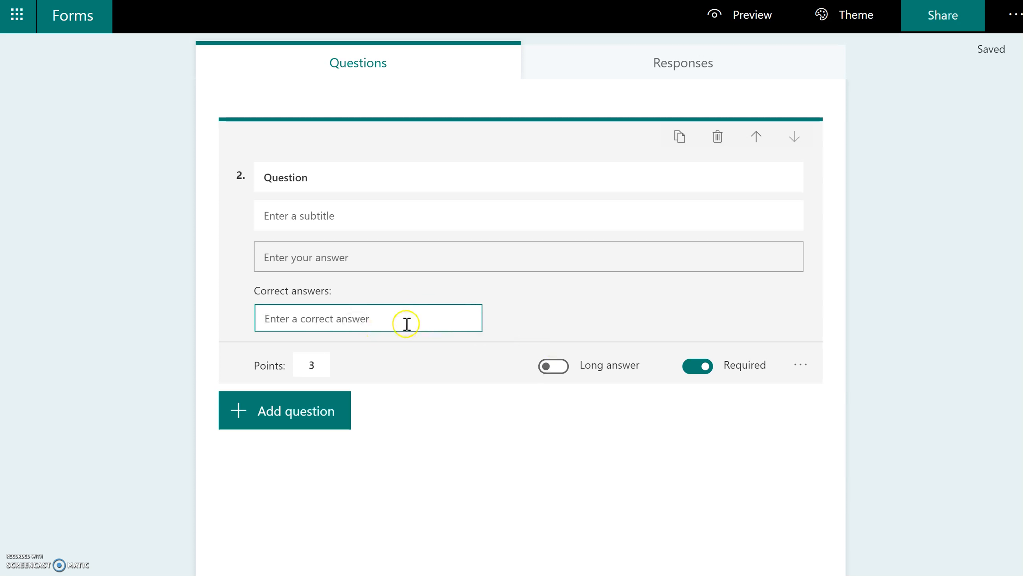
click(557, 367)
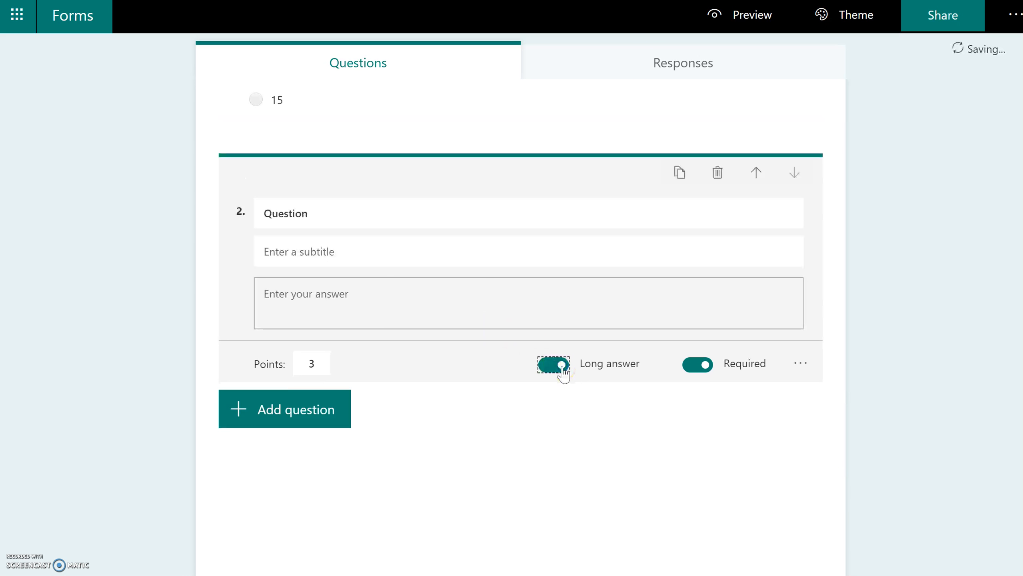
click(407, 301)
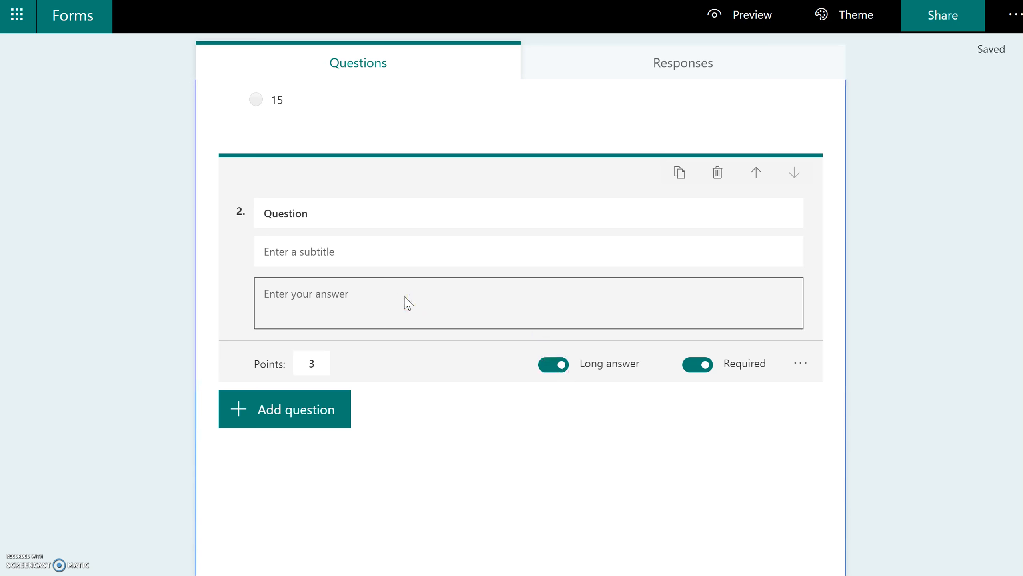
click(41, 516)
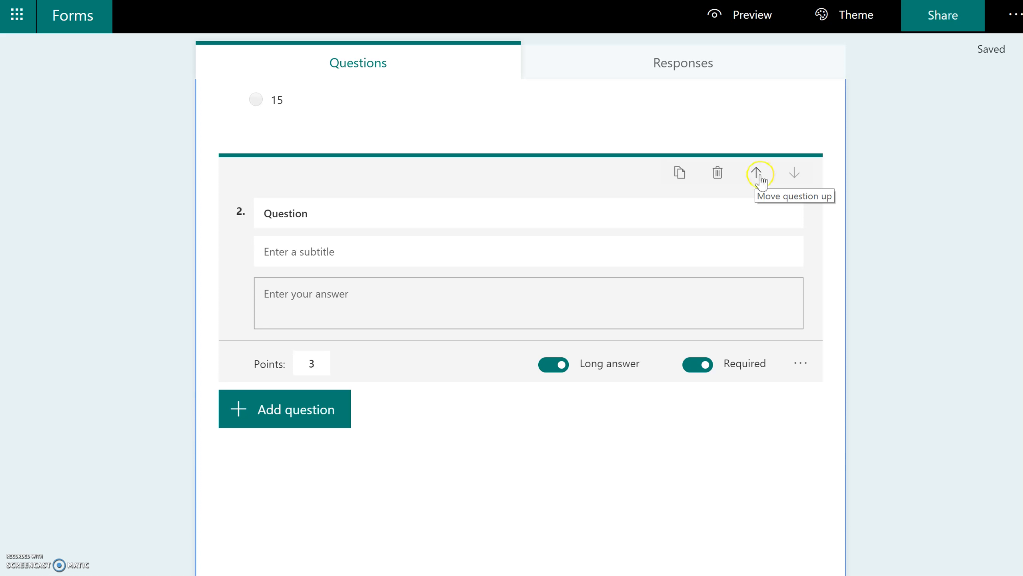
Step: Close question 2 for editing and add a Rating question after it as question 3
click(798, 184)
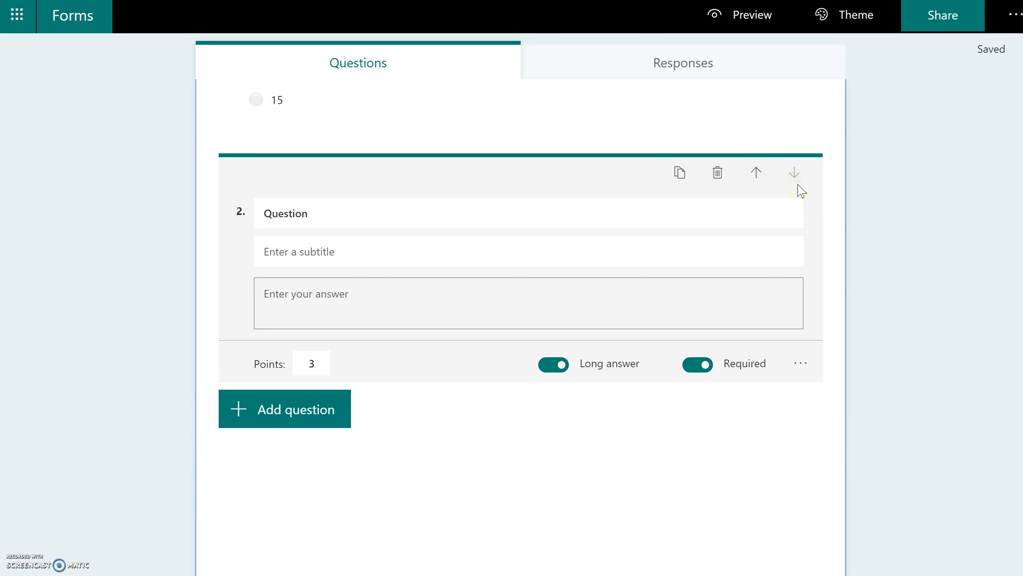
click(914, 446)
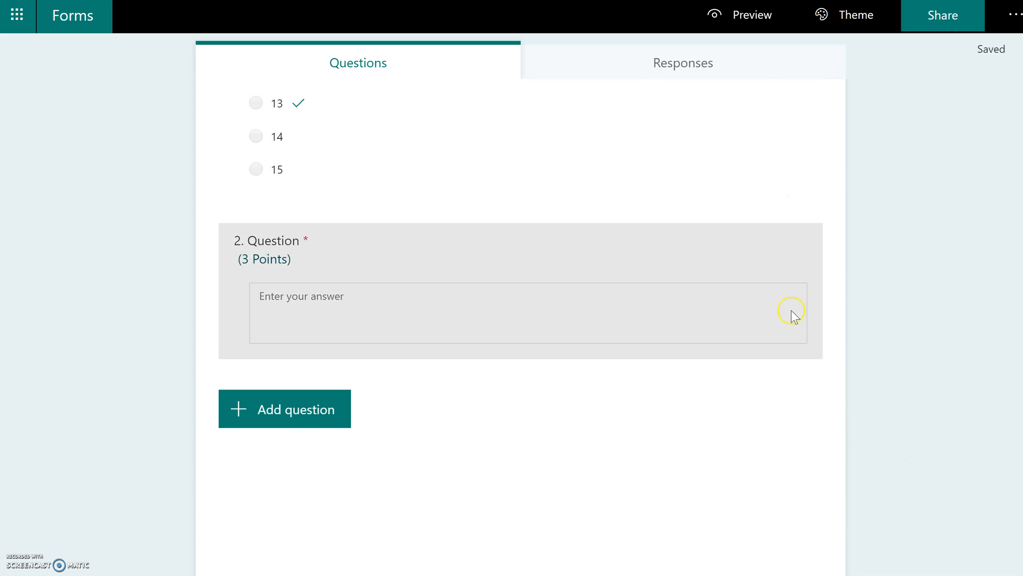
click(303, 410)
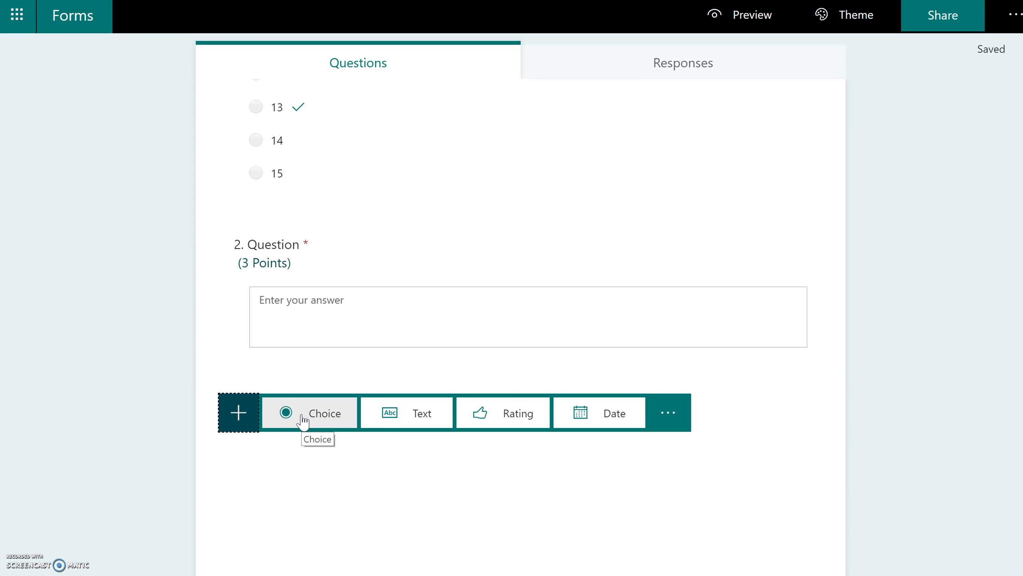
click(666, 416)
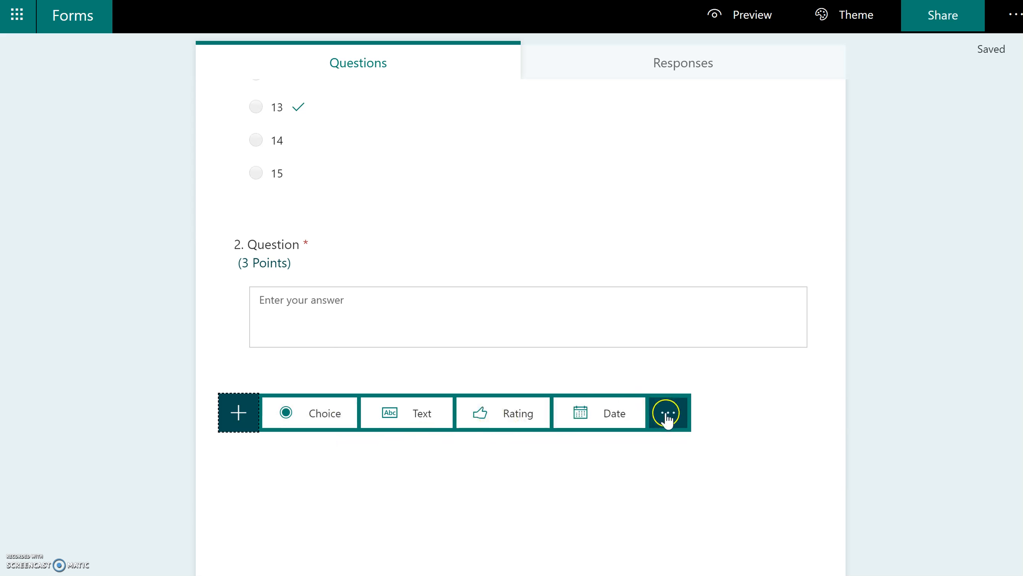
click(520, 419)
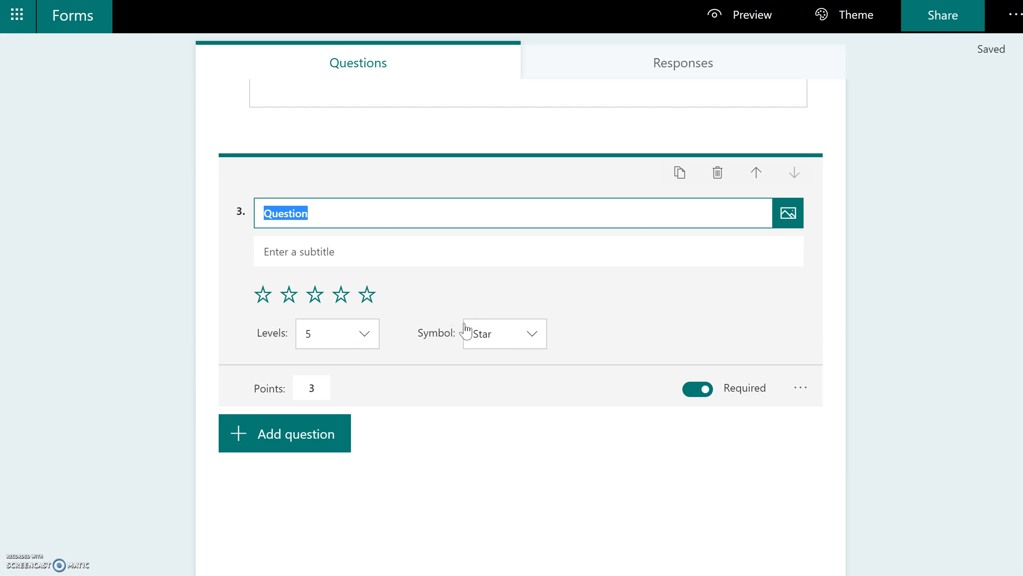
Step: Open the US colonies question for editing and review its options and settings along with the questions below
scroll(465, 330, up, 10)
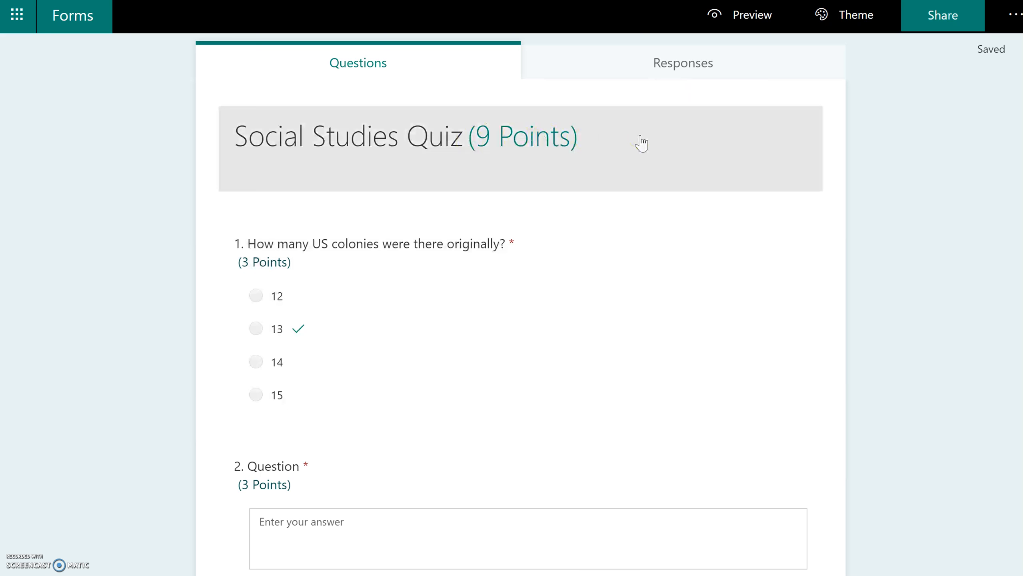
click(473, 283)
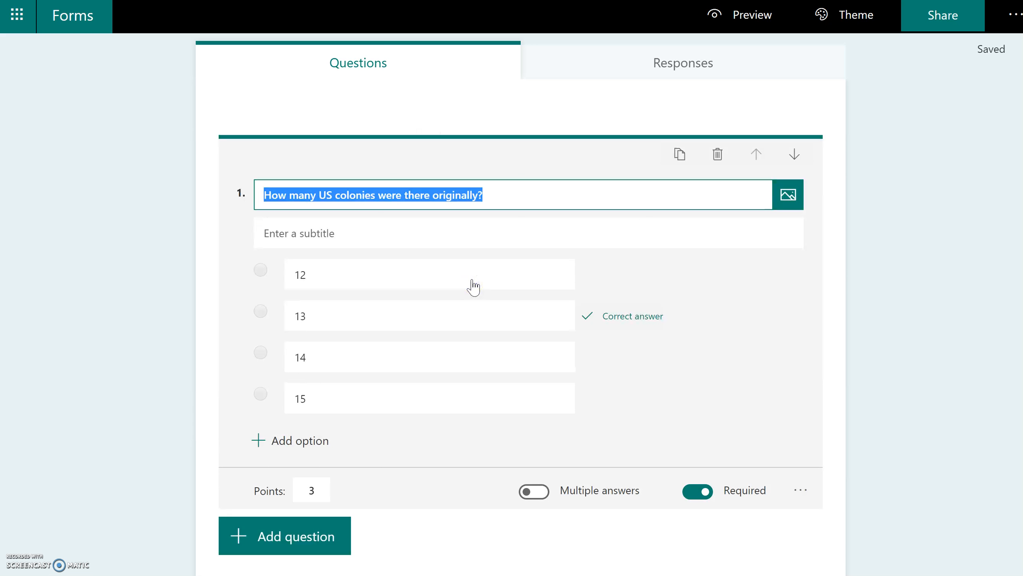
scroll(474, 287, down, 5)
scroll(520, 303, down, 4)
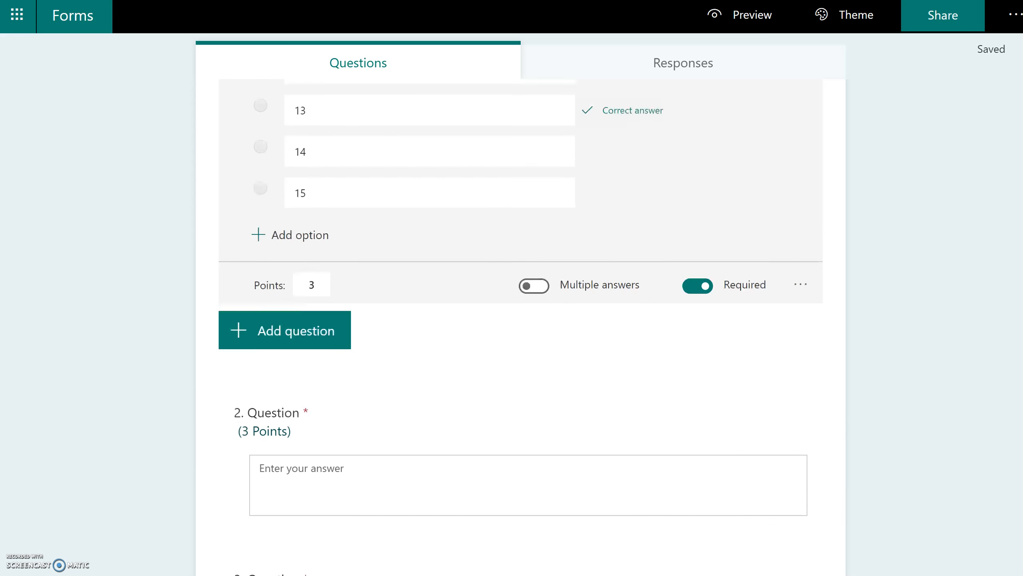